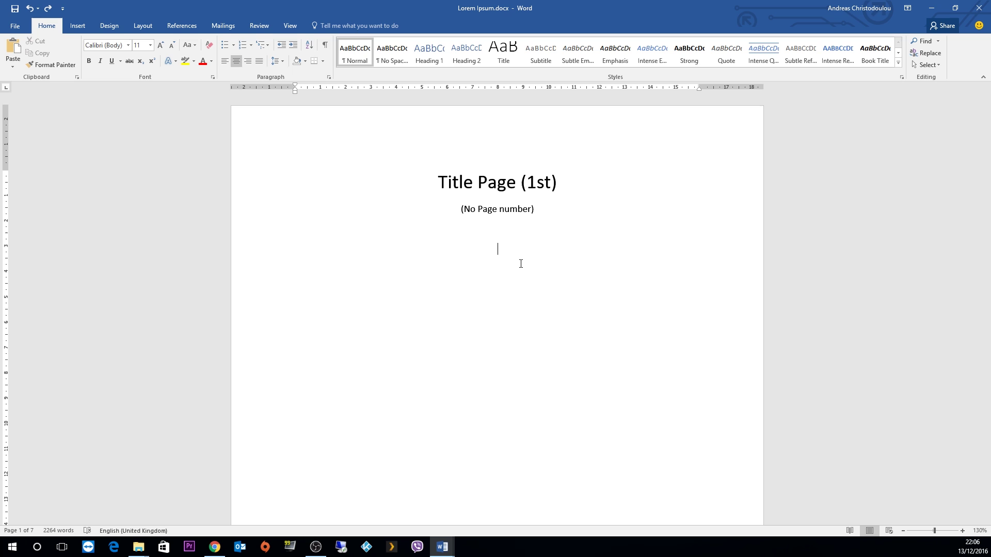
Step: Scroll past the unnumbered Title, Abstract and Table of Contents pages to the Introduction page
scroll(516, 268, "down", 15)
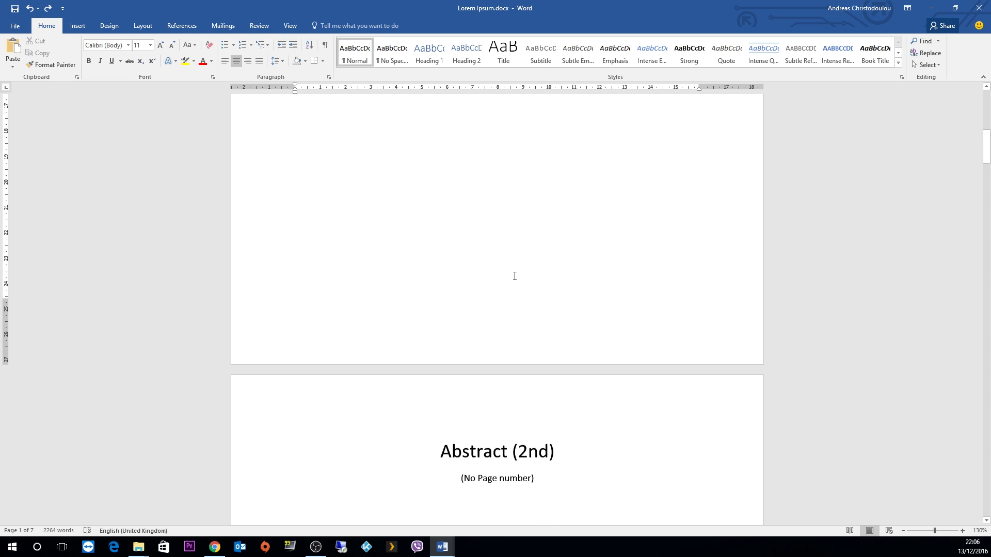
scroll(513, 272, "down", 17)
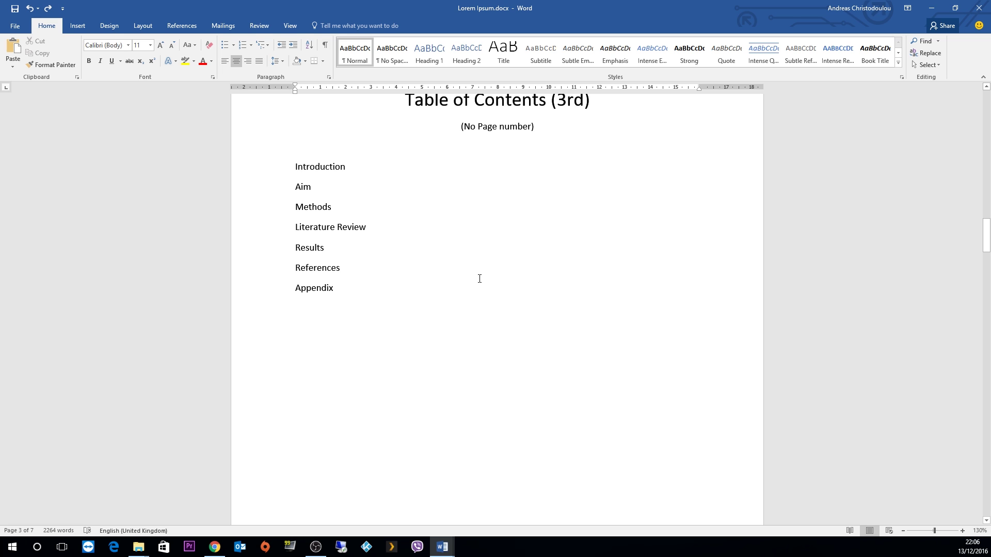
scroll(479, 279, "down", 14)
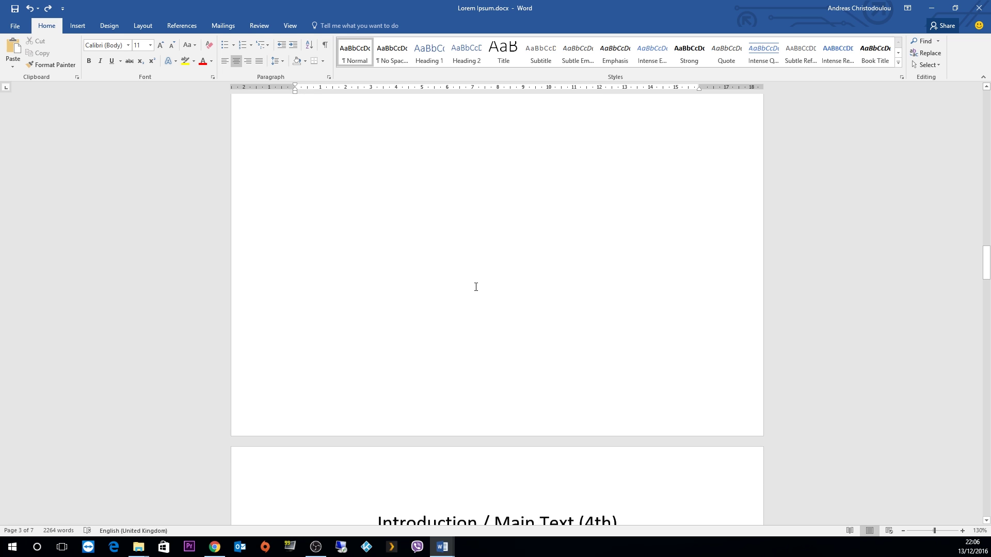
scroll(476, 286, "down", 1)
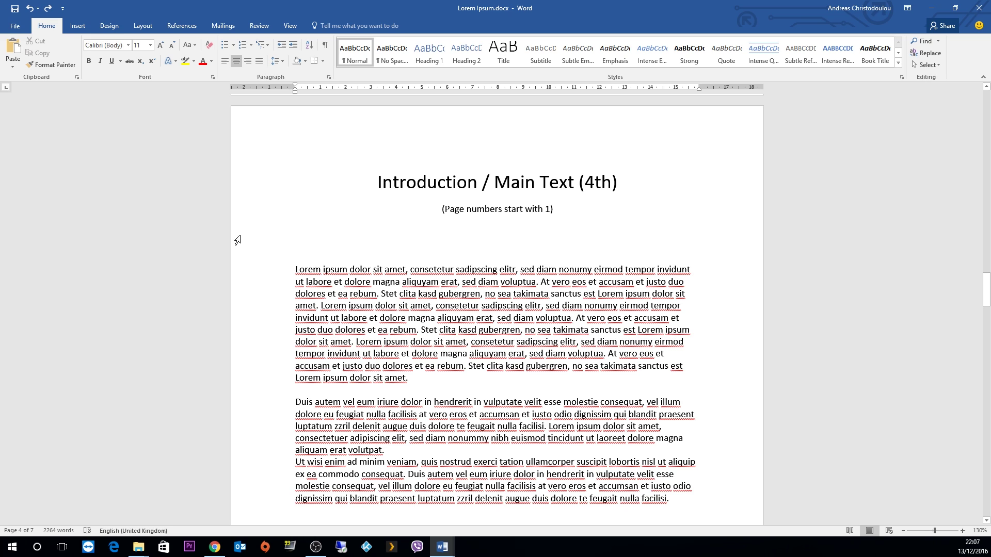
Step: Insert a Next Page section break from Layout > Breaks, just before the Introduction heading
left_click(361, 179)
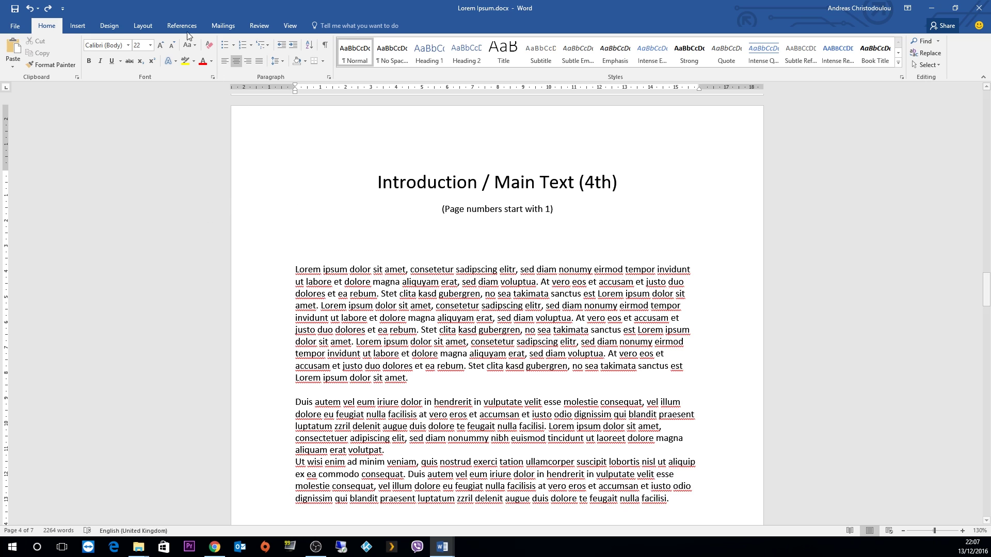
left_click(143, 26)
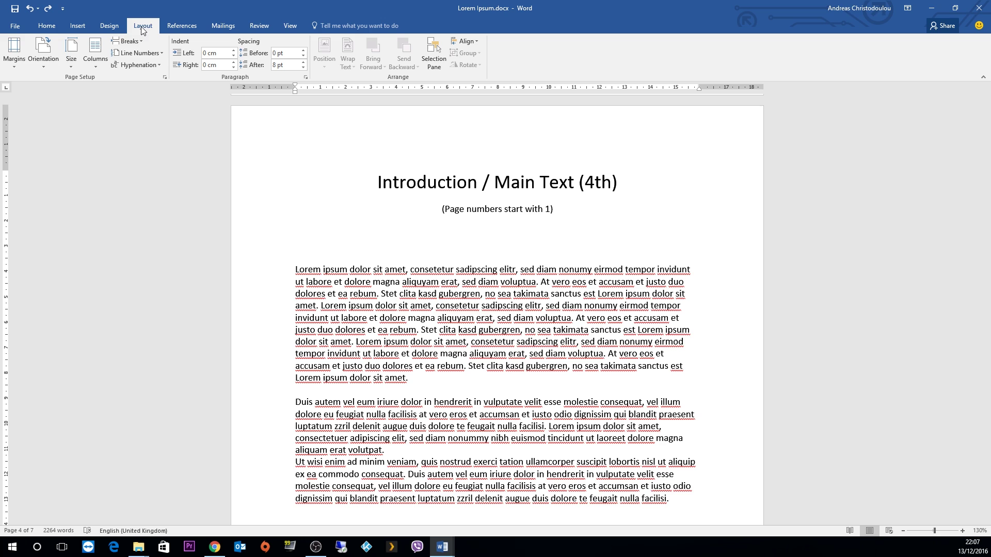
left_click(128, 41)
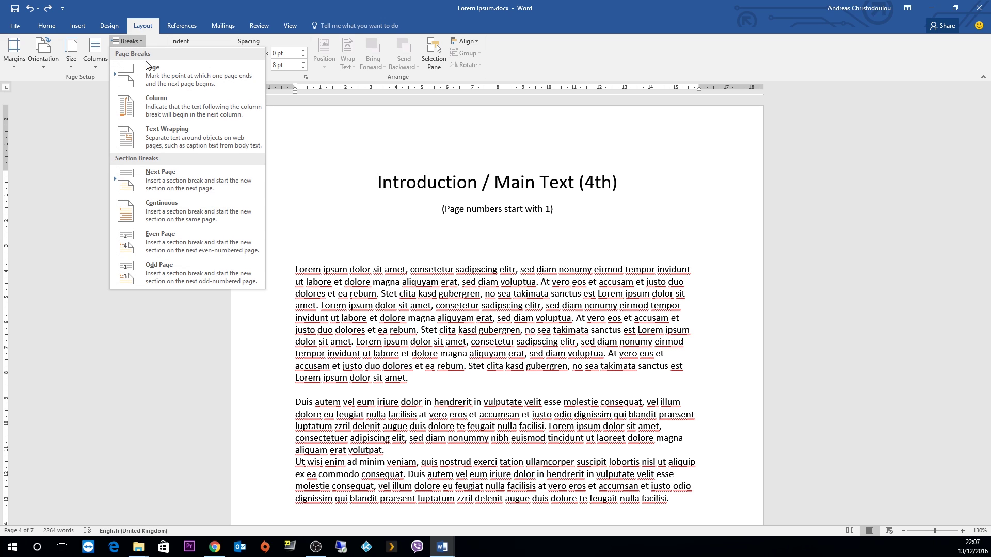
left_click(197, 174)
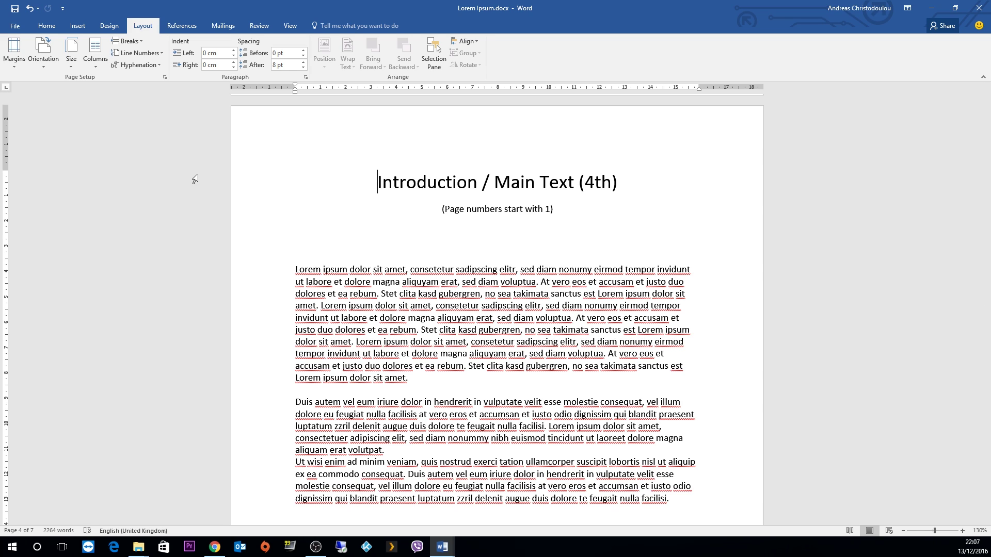
Step: Turn on Show/Hide ¶ and scroll up to the Section Break (Next Page) ending page 3
left_click(46, 25)
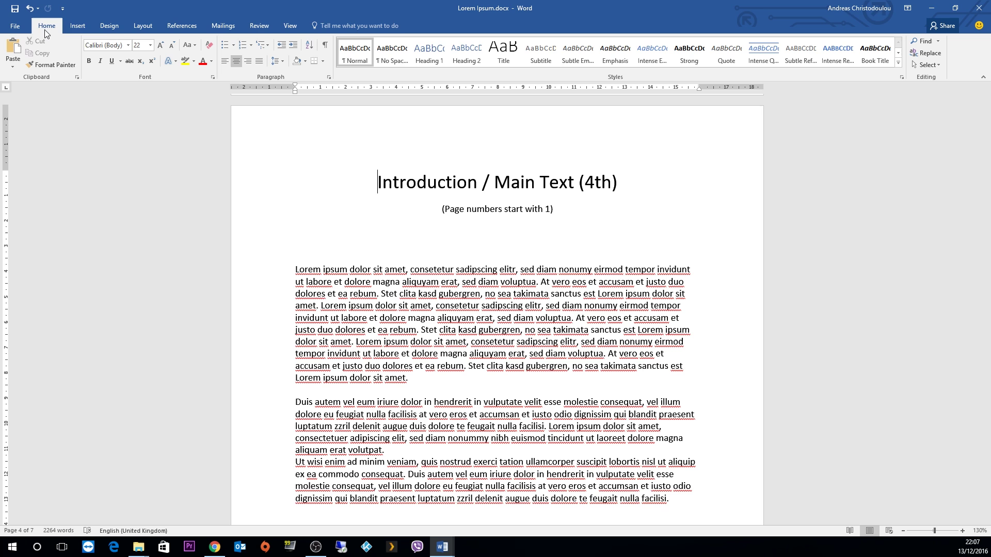
left_click(323, 46)
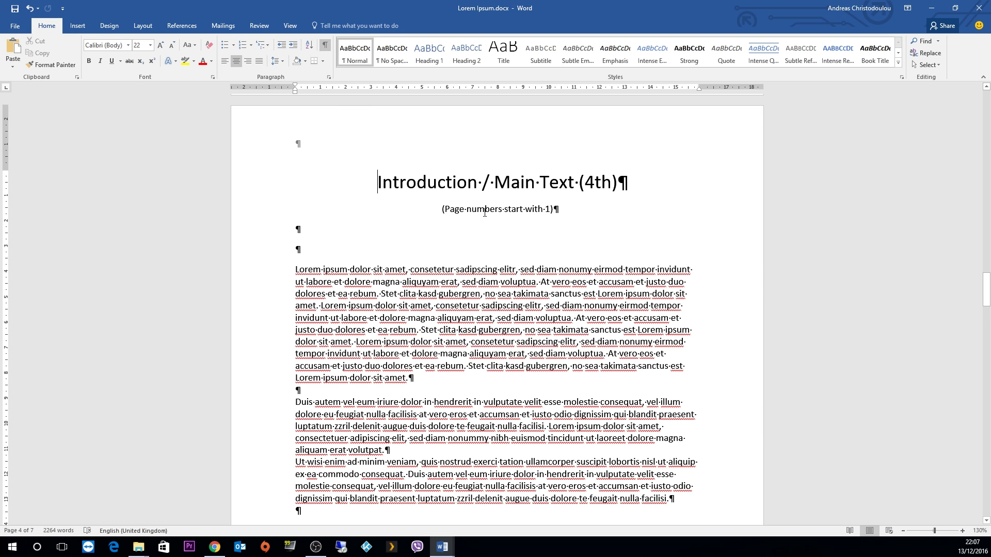
scroll(485, 217, "up", 3)
scroll(485, 217, "up", 5)
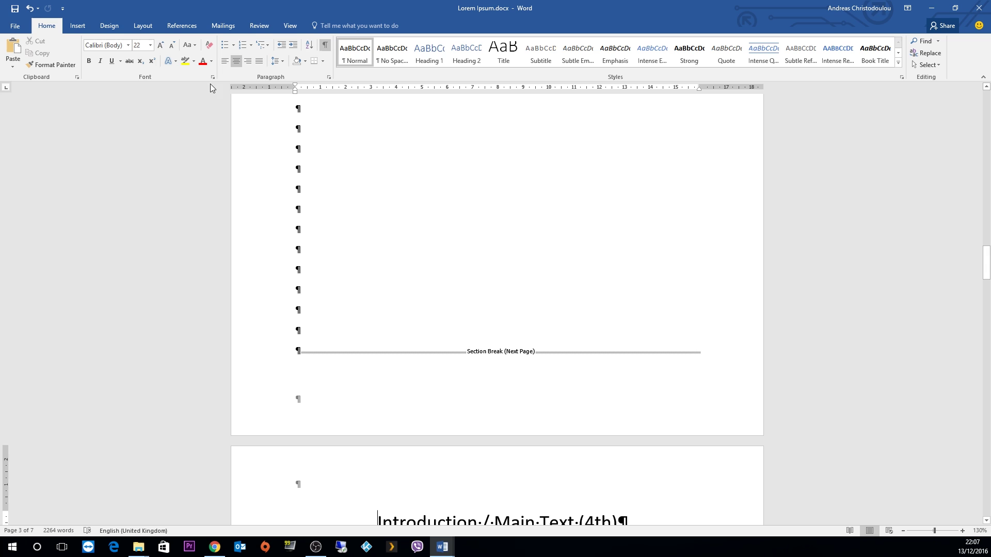
Step: Add a Plain Number 2 page number centred at the bottom of the pages
left_click(78, 26)
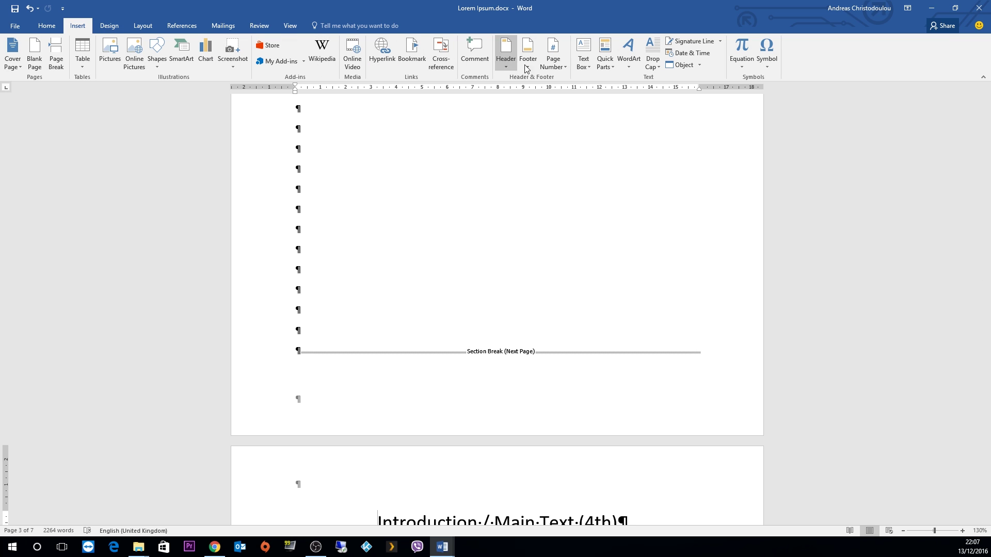
left_click(559, 68)
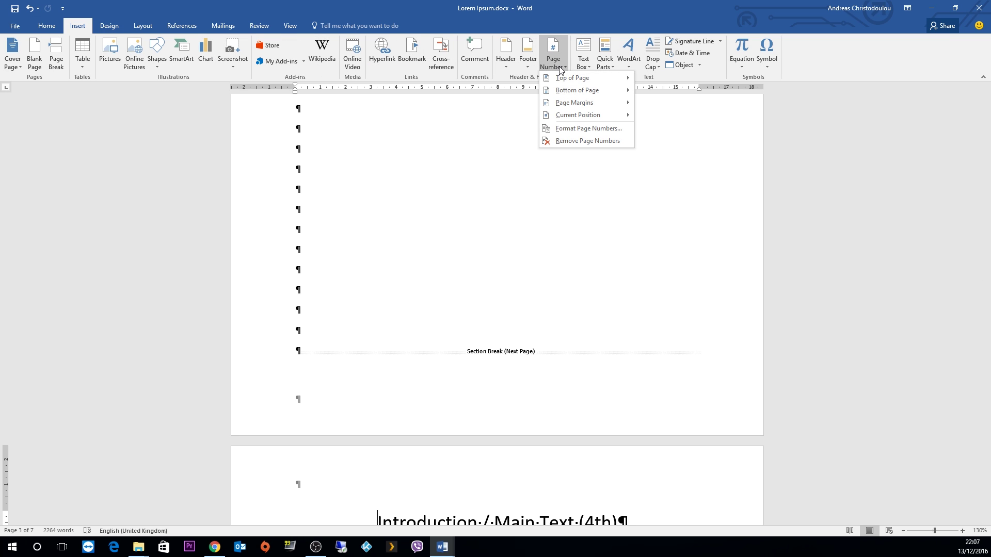
mouse_move(581, 90)
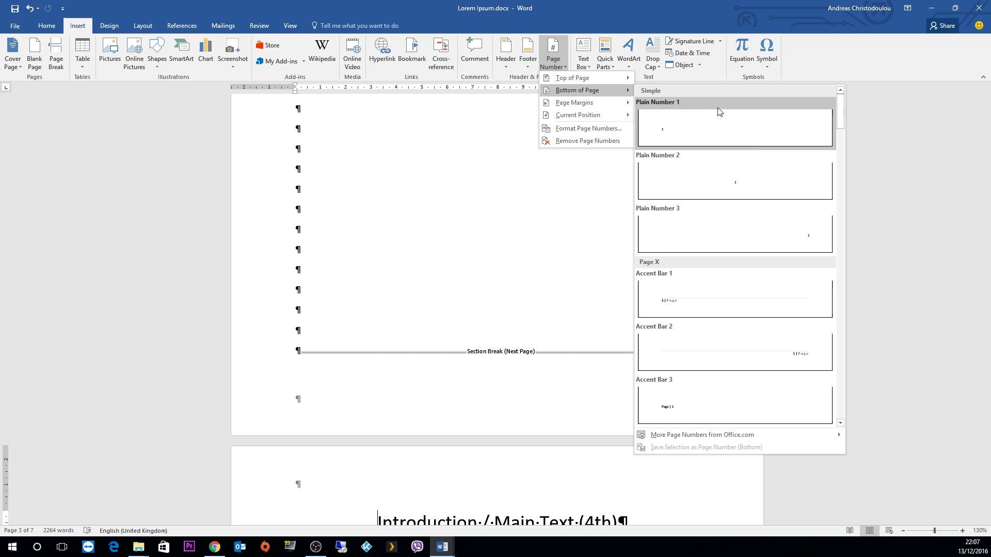
left_click(767, 172)
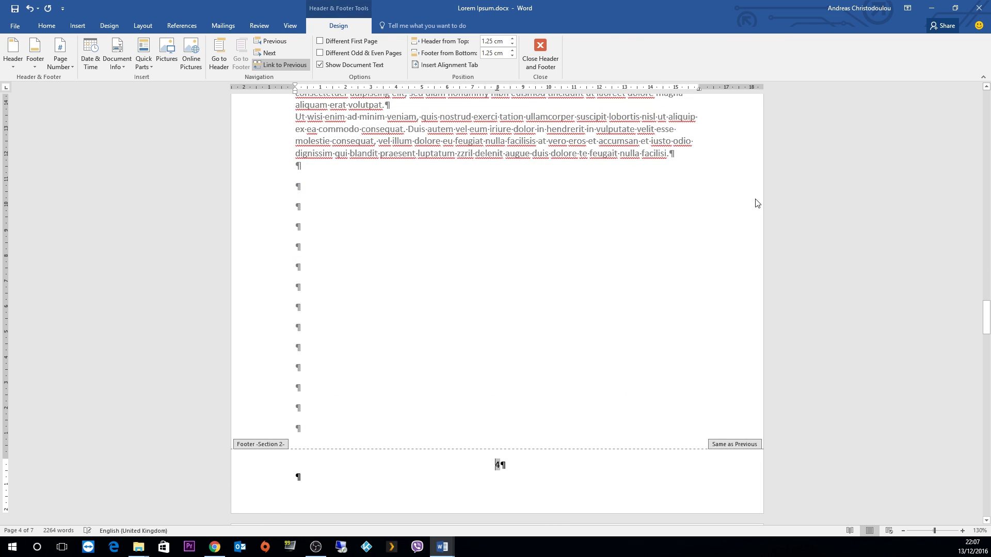
scroll(694, 261, "up", 10)
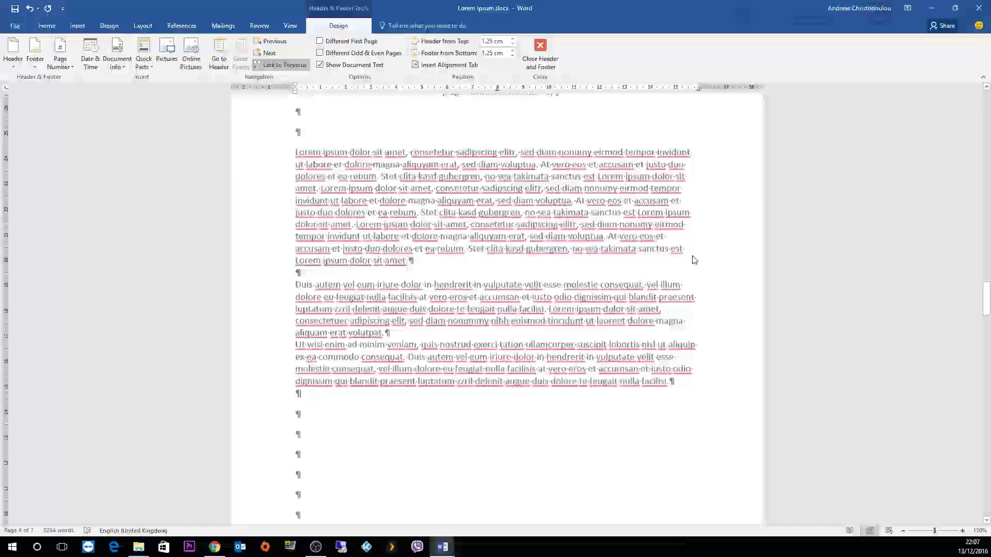
scroll(694, 260, "up", 20)
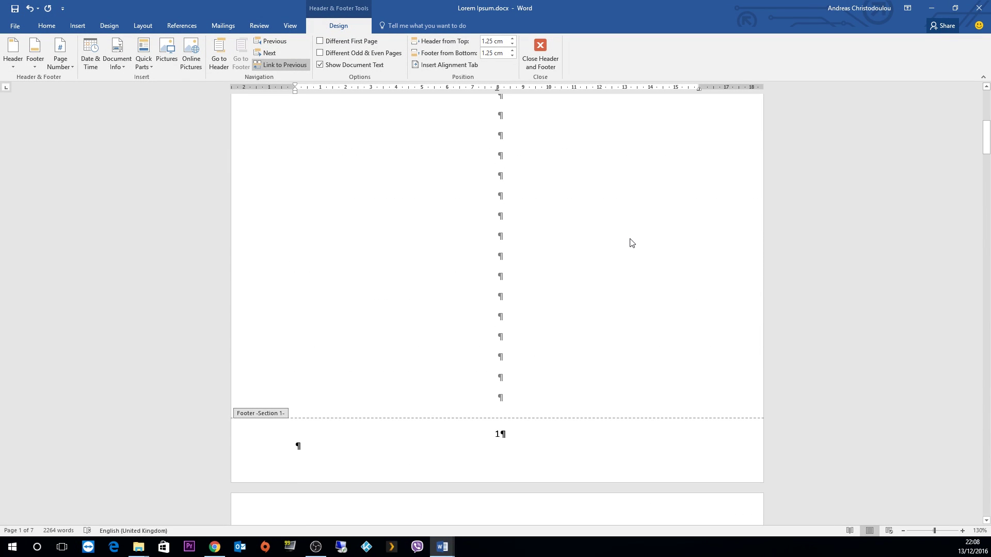
scroll(632, 243, "down", 15)
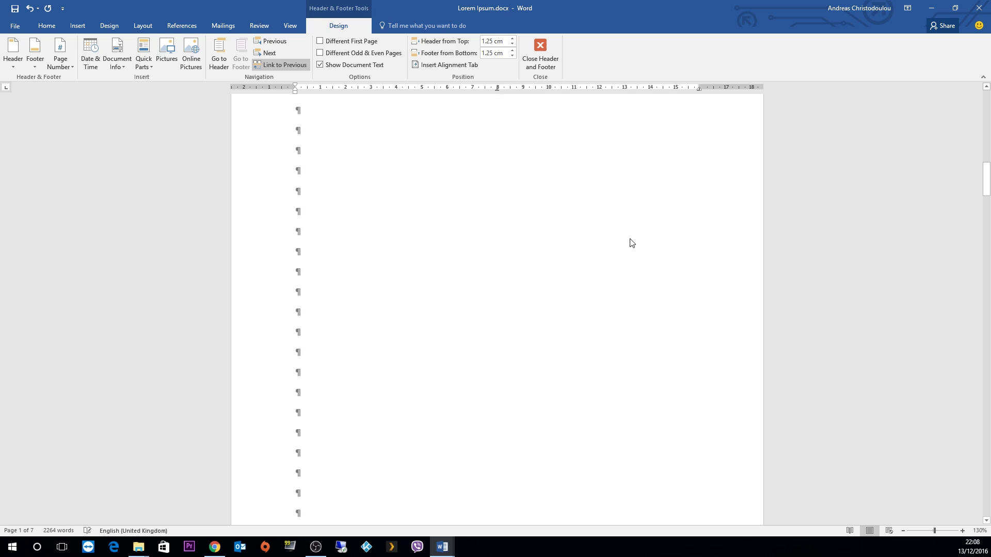
scroll(631, 243, "down", 5)
scroll(630, 240, "down", 13)
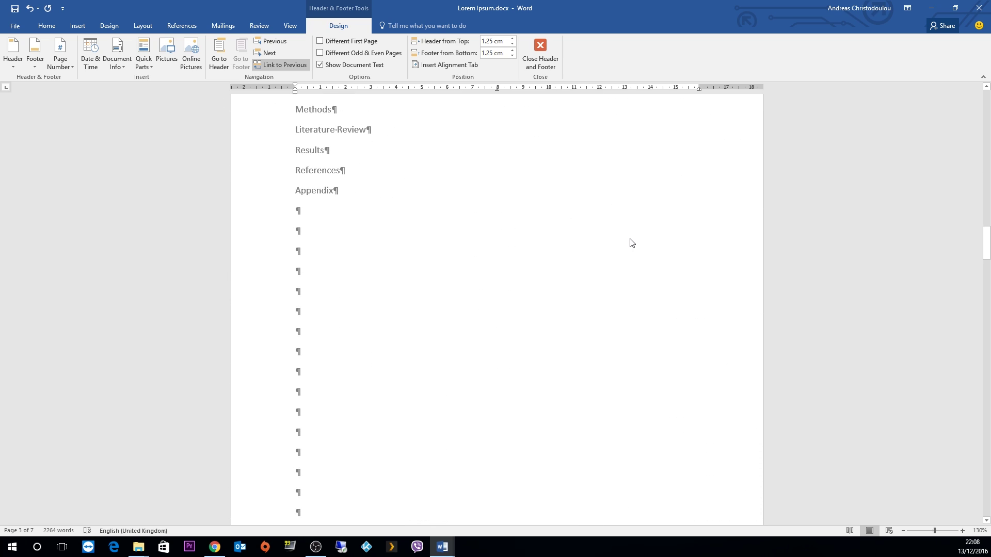
scroll(632, 243, "down", 20)
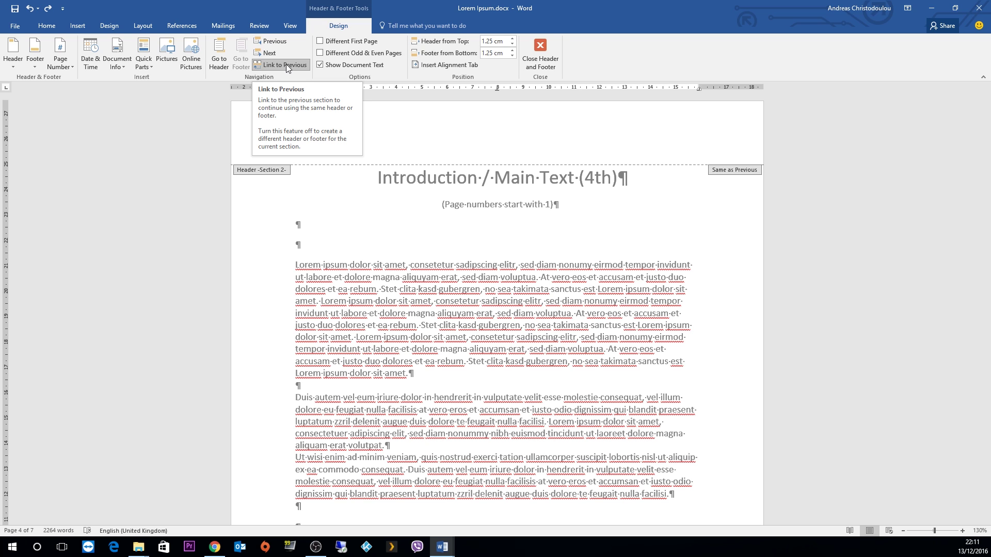
Step: Turn off Link to Previous for the Section 2 footer
left_click(286, 64)
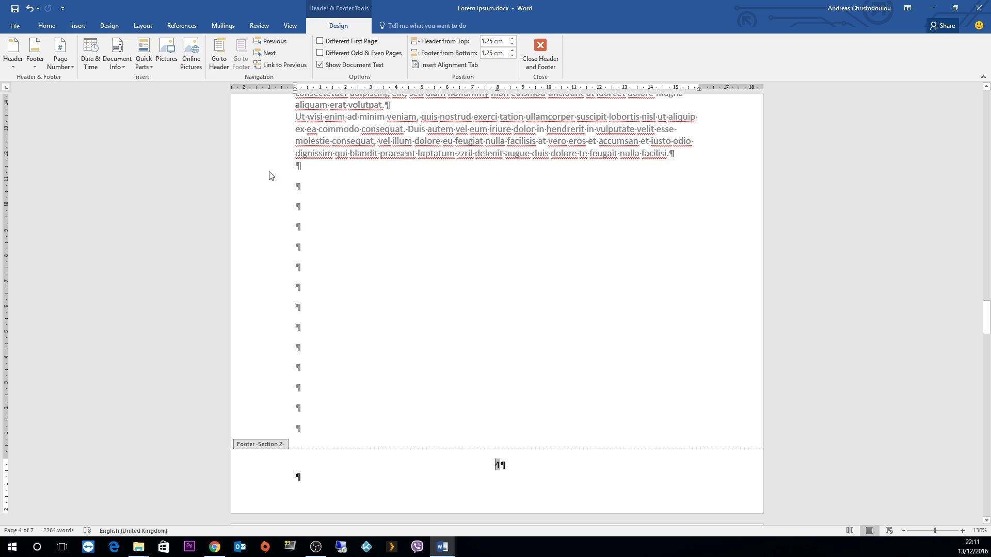
Step: In Page Number Format, set Section 2 numbering to start at 1
left_click(73, 29)
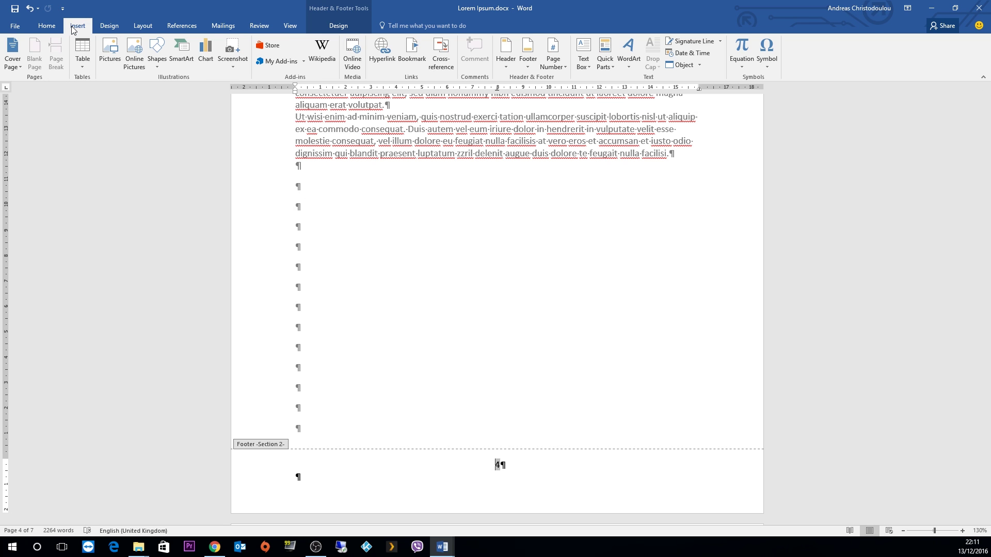
left_click(548, 66)
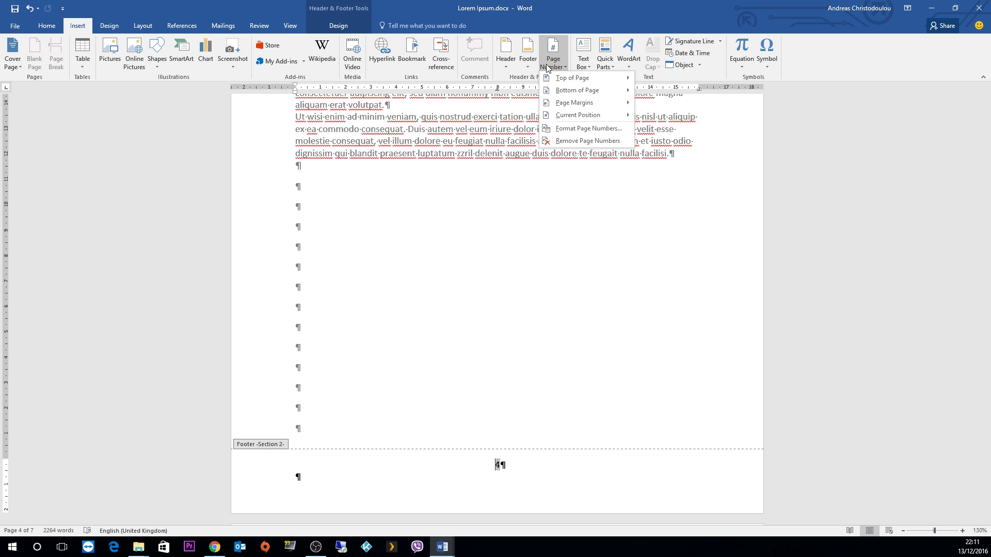
left_click(584, 133)
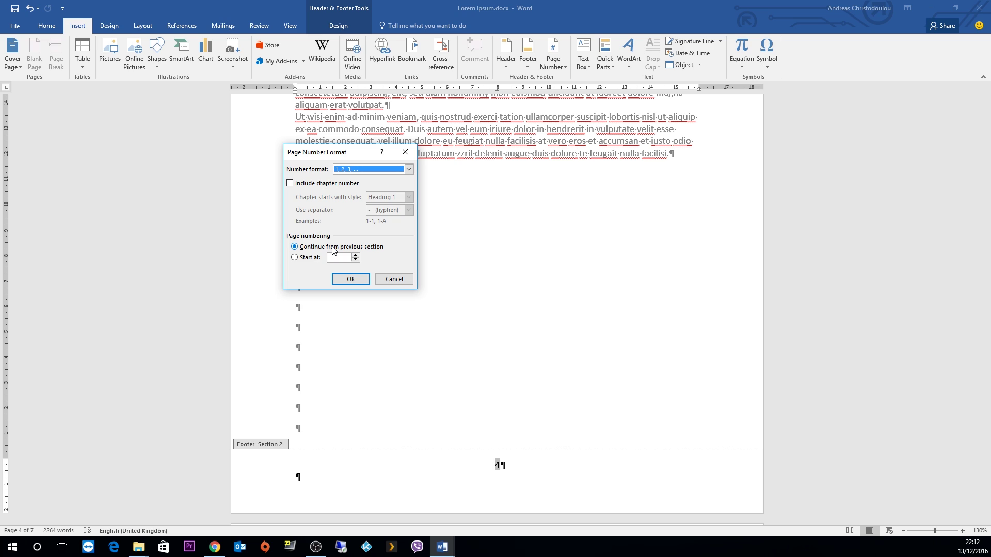
left_click(295, 258)
type("1")
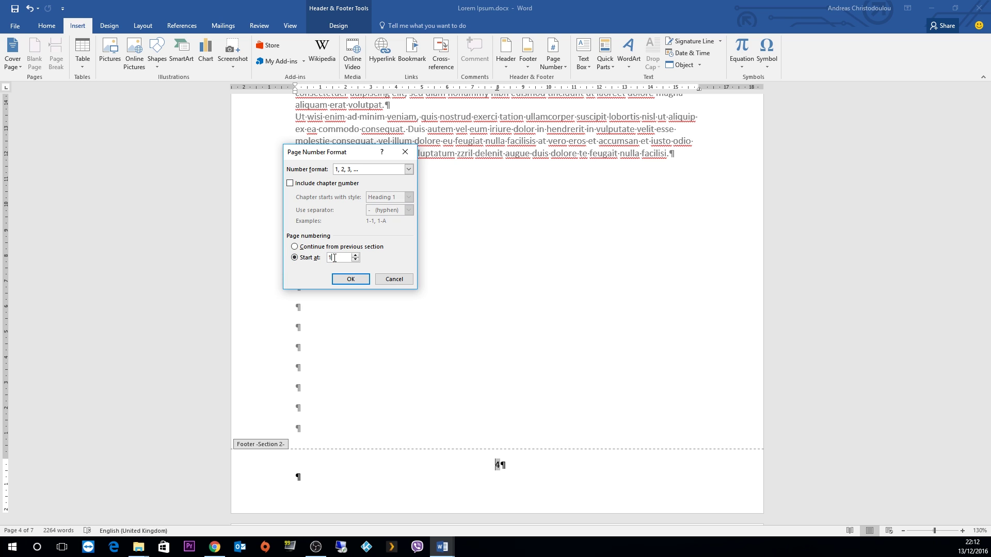
left_click(353, 285)
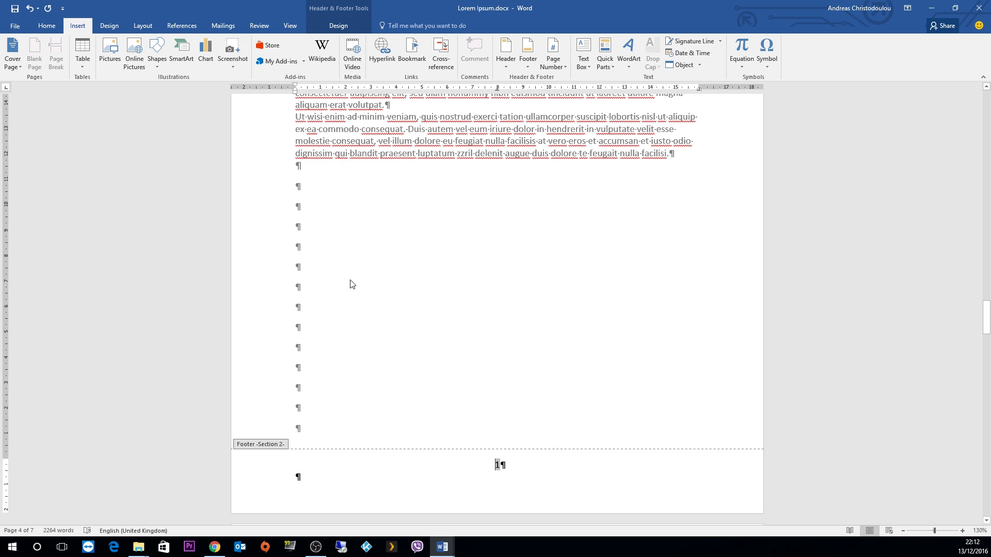
scroll(350, 284, "up", 6)
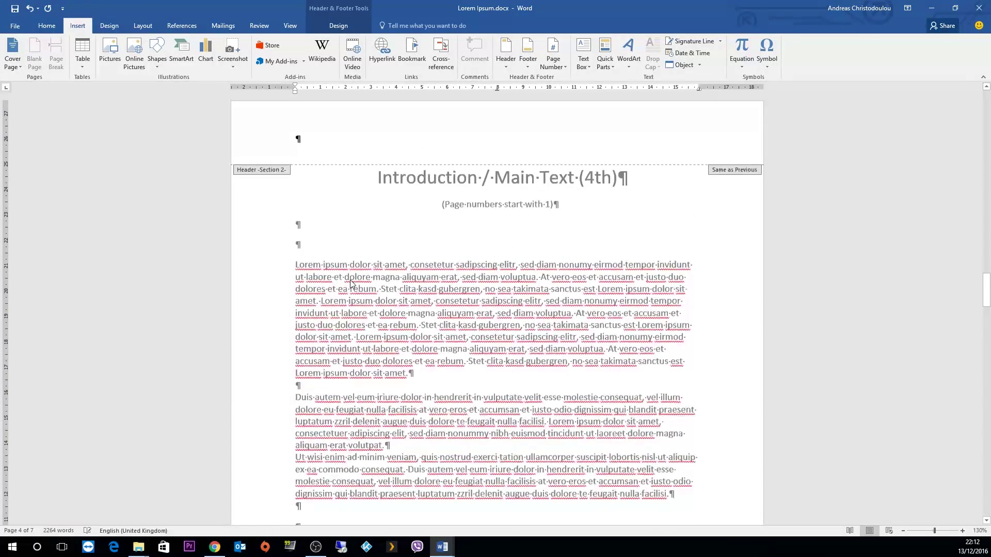
scroll(350, 284, "up", 2)
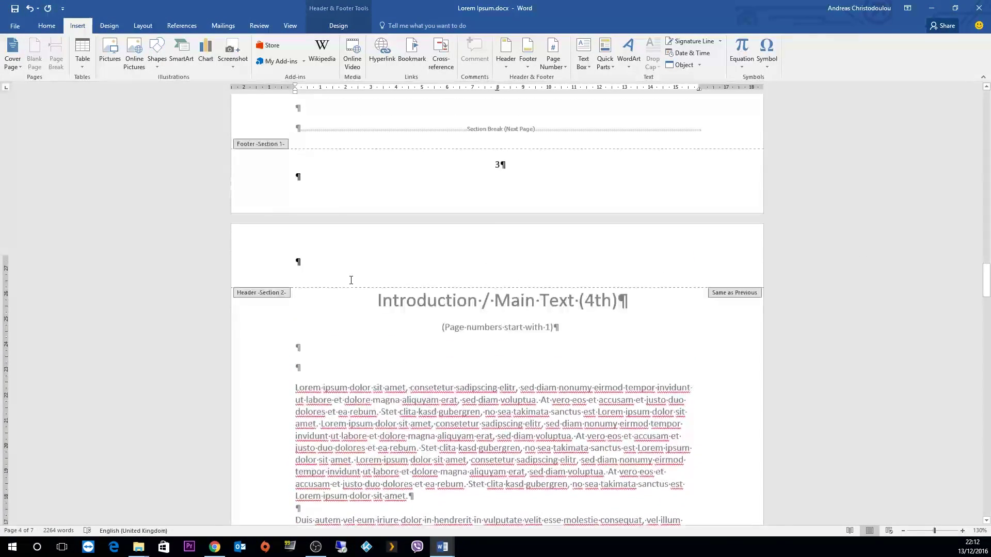
scroll(351, 280, "up", 2)
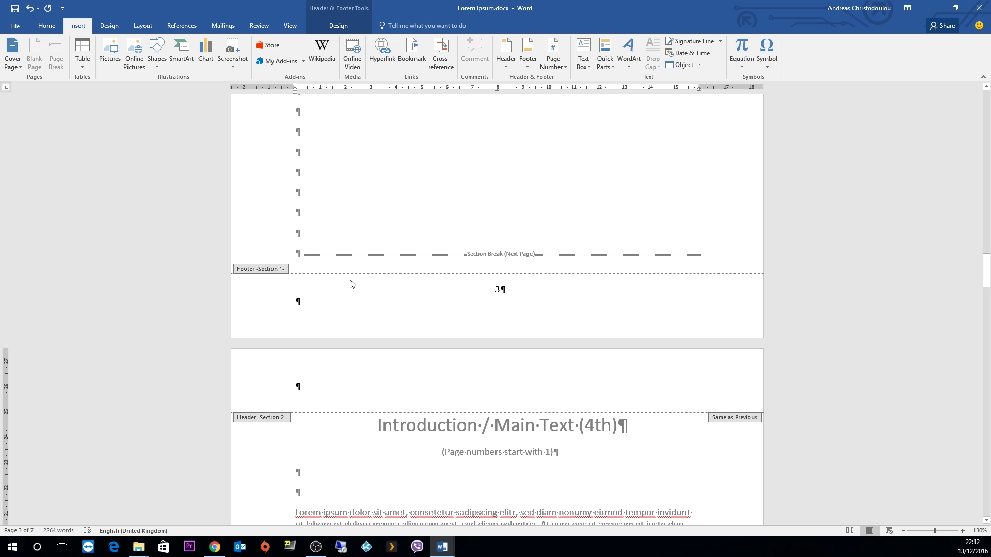
scroll(350, 284, "up", 15)
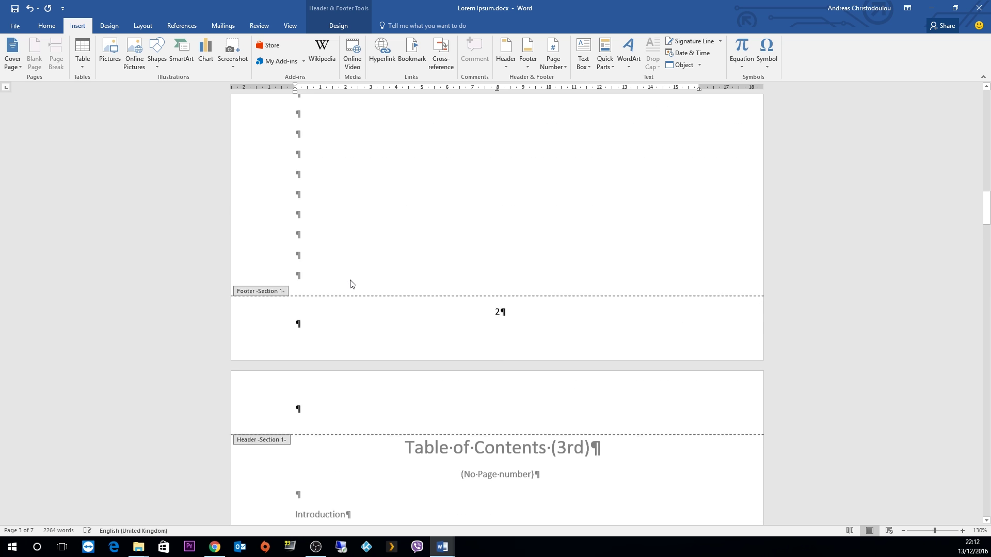
scroll(350, 284, "up", 20)
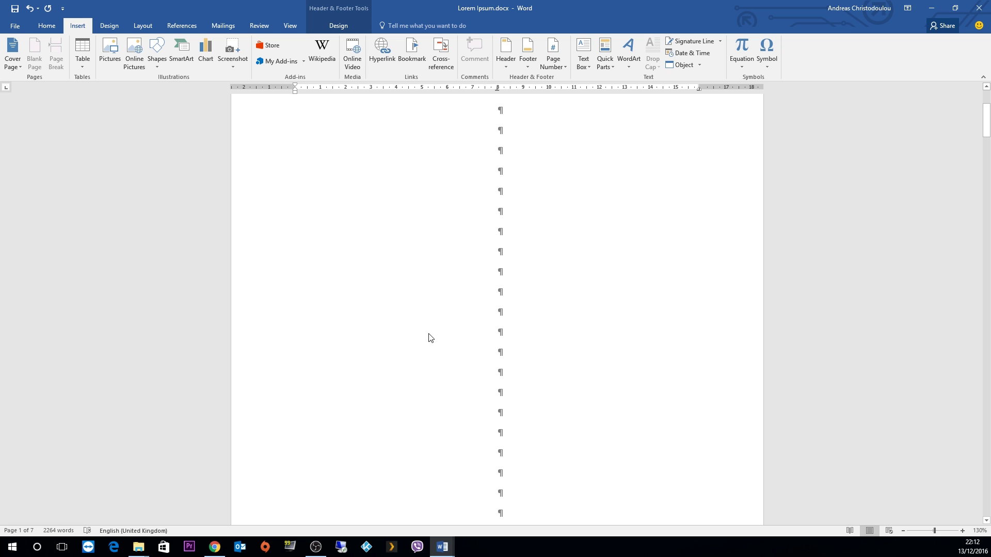
scroll(539, 325, "down", 10)
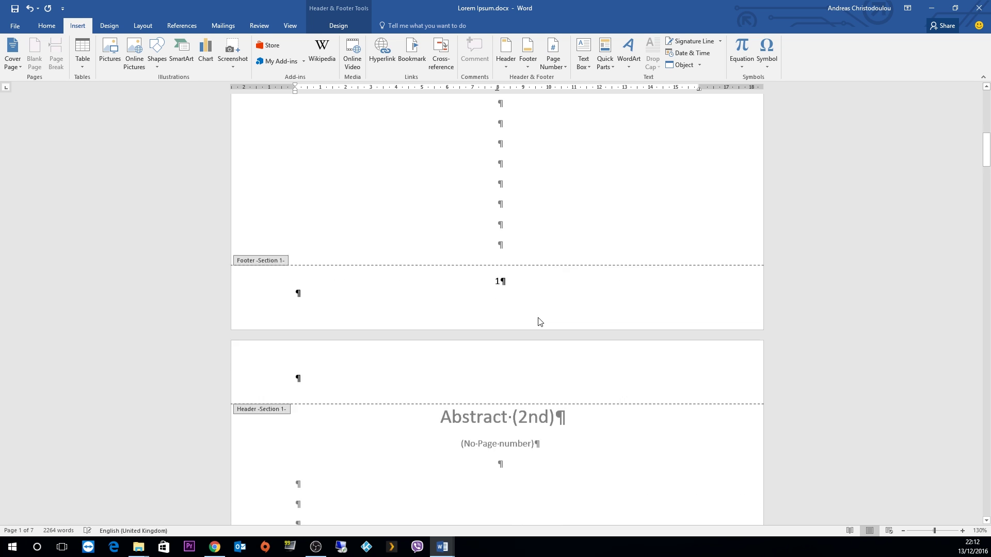
scroll(539, 322, "down", 8)
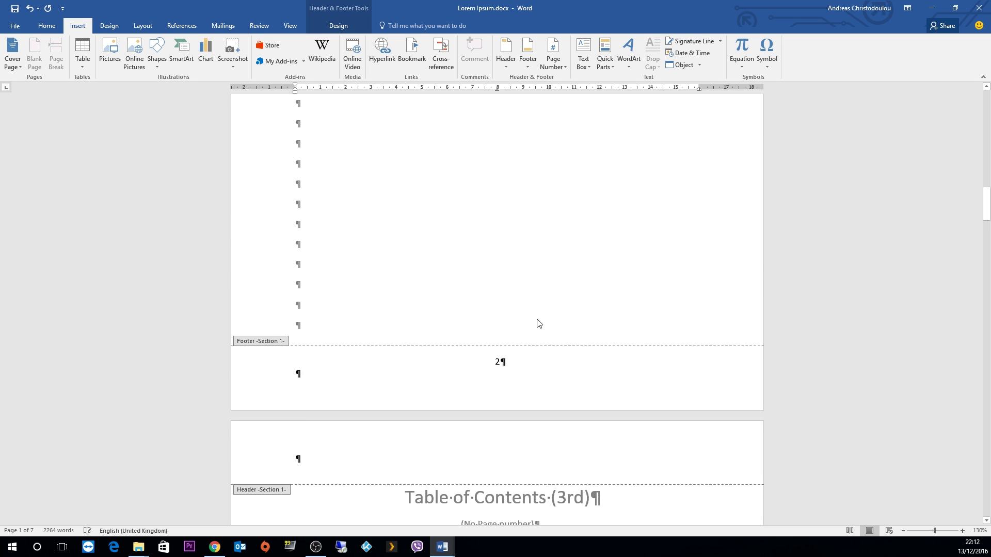
scroll(538, 319, "down", 4)
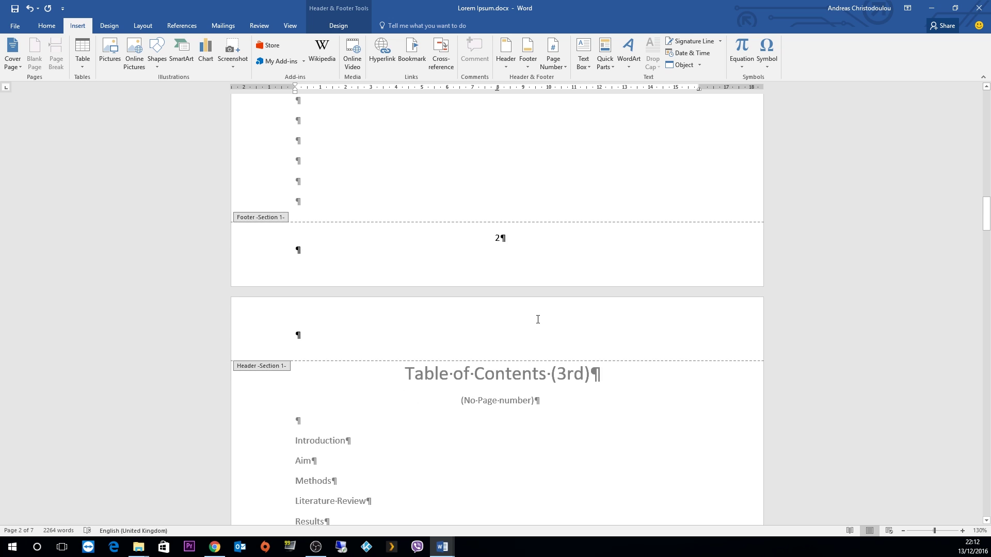
scroll(538, 324, "down", 7)
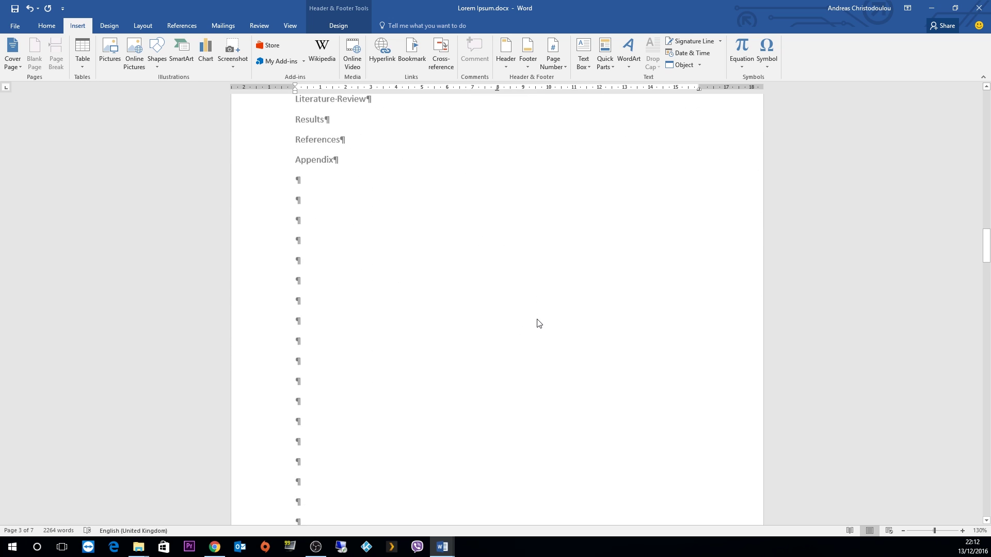
scroll(538, 323, "down", 3)
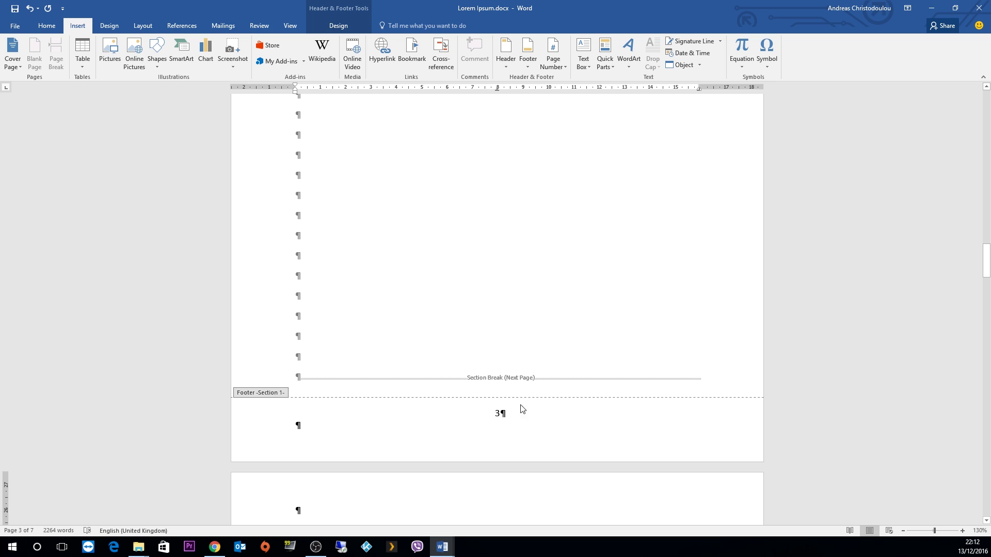
Step: Delete the page number 3 from the Section 1 footer
left_click_drag(514, 414, 495, 414)
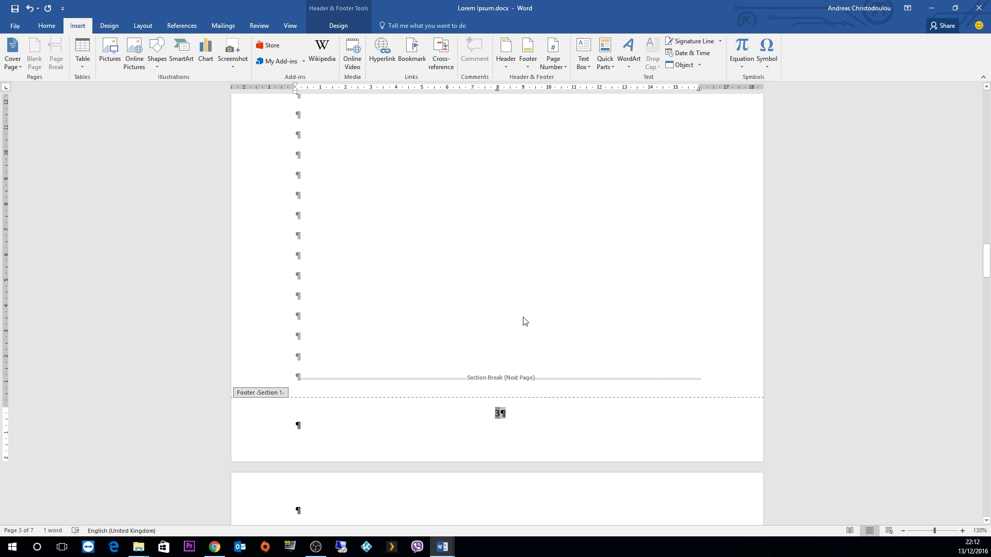
key("Delete")
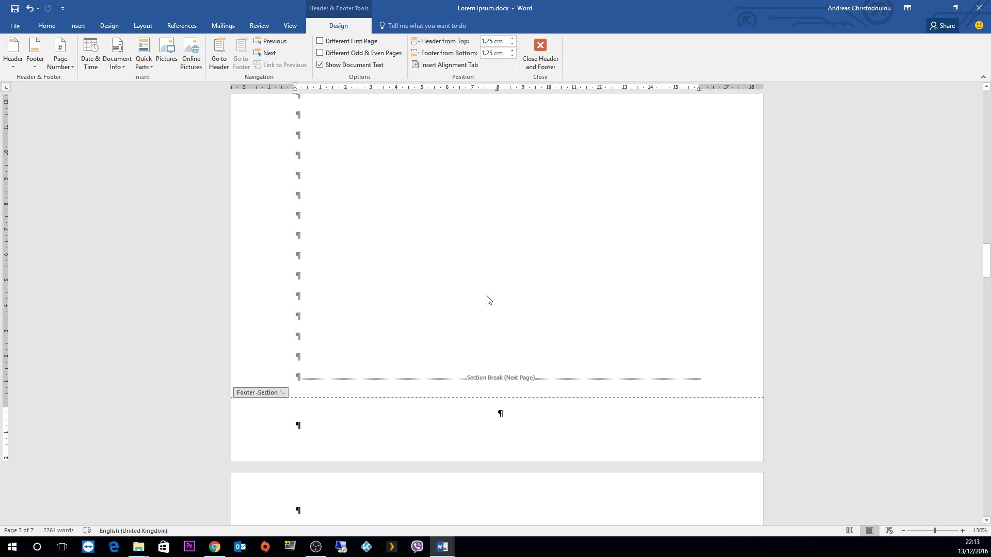
Step: Close footer editing and scroll through the pages to check the numbering
double_click(507, 252)
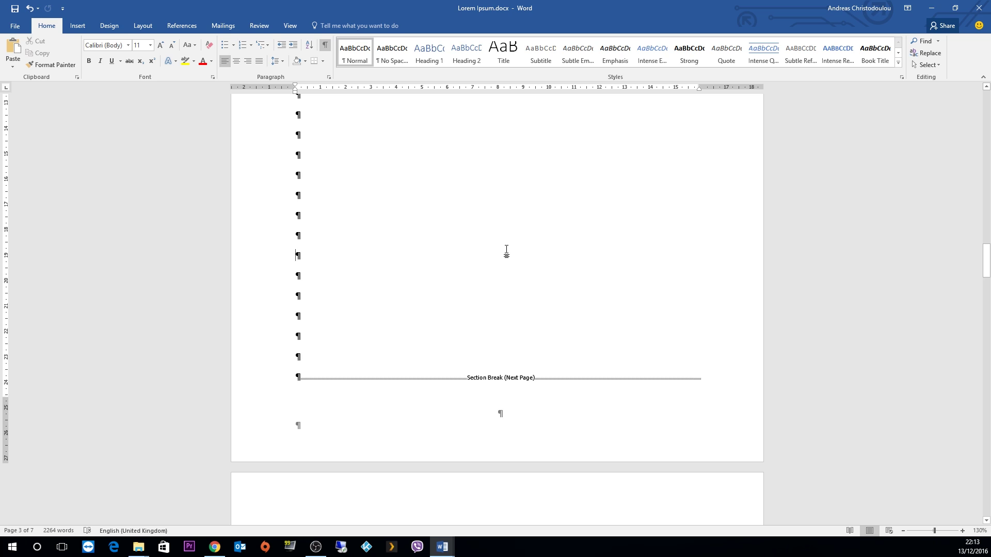
scroll(506, 250, "down", 15)
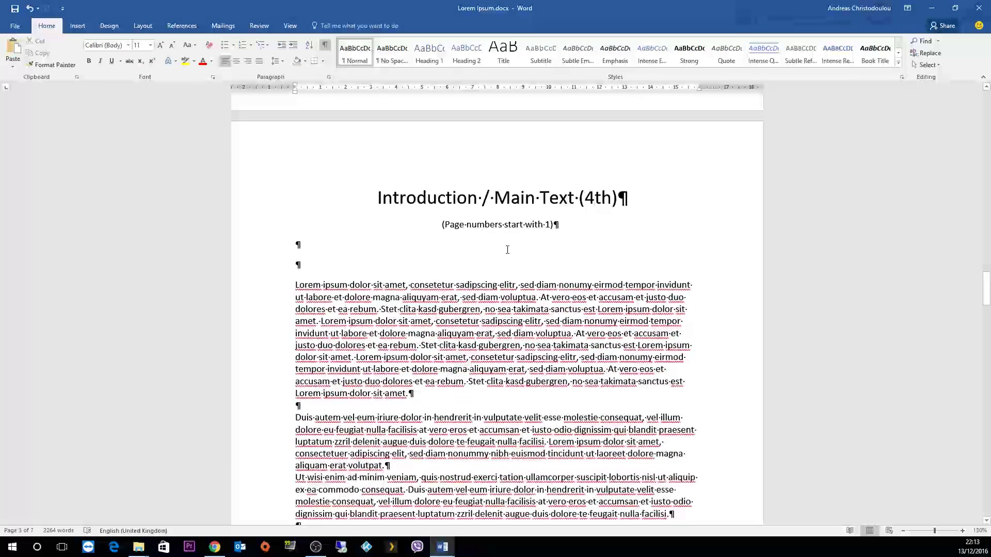
scroll(507, 250, "down", 5)
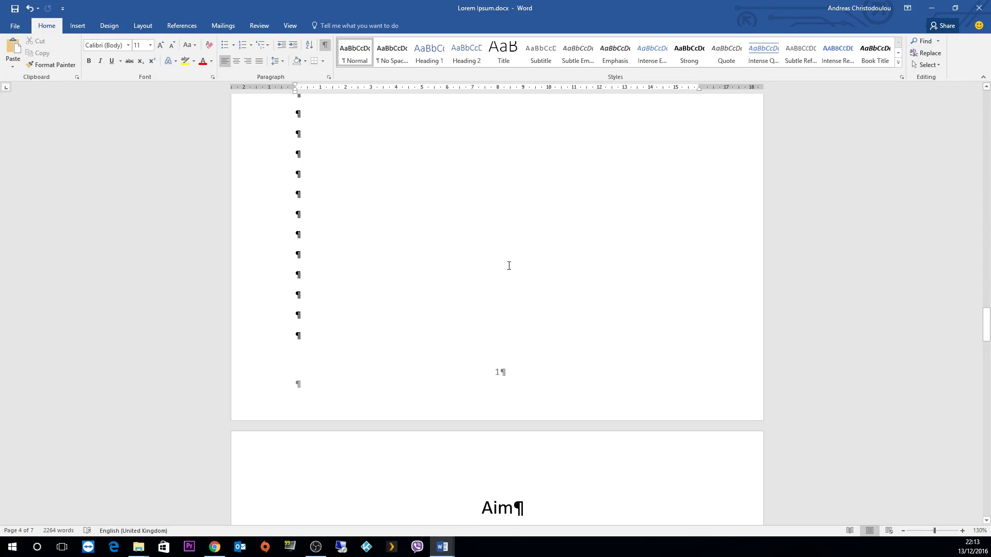
scroll(504, 278, "up", 15)
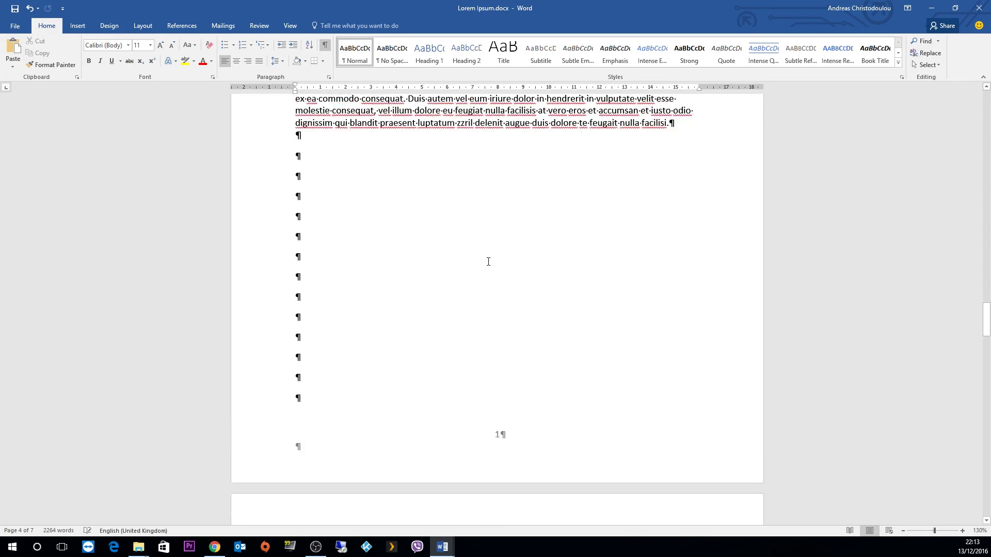
scroll(488, 262, "up", 15)
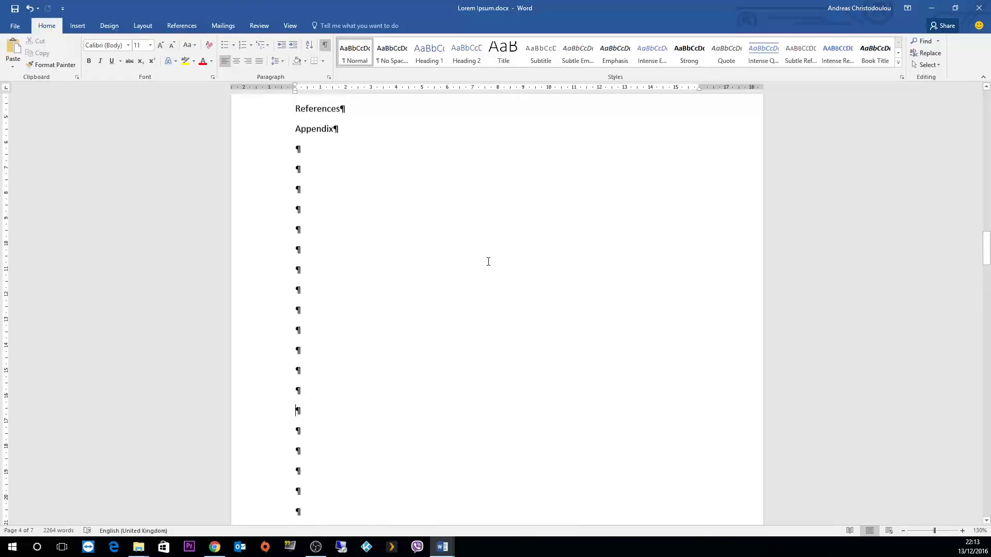
scroll(488, 262, "up", 15)
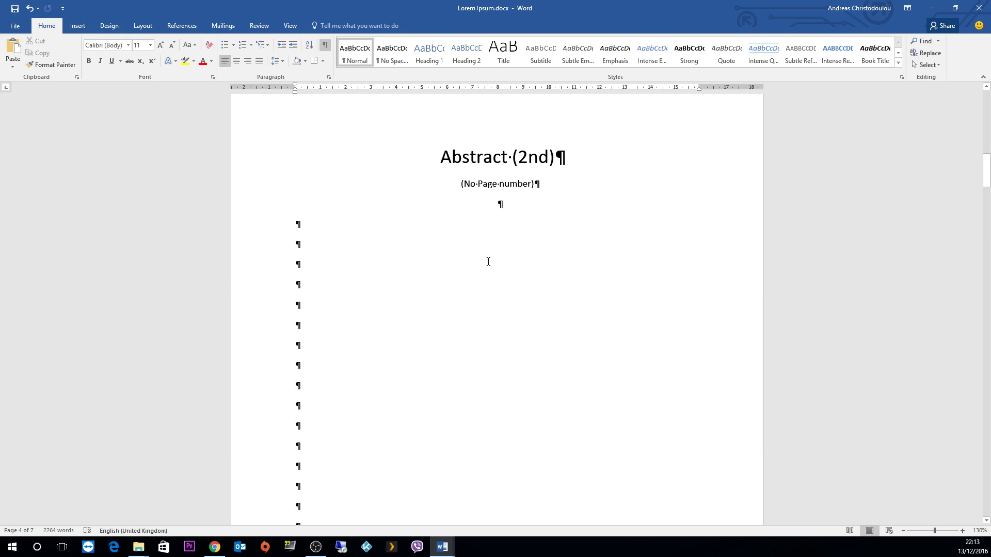
Step: Hide the formatting marks and review the pages around the Introduction page
left_click(325, 45)
scroll(384, 211, "up", 3)
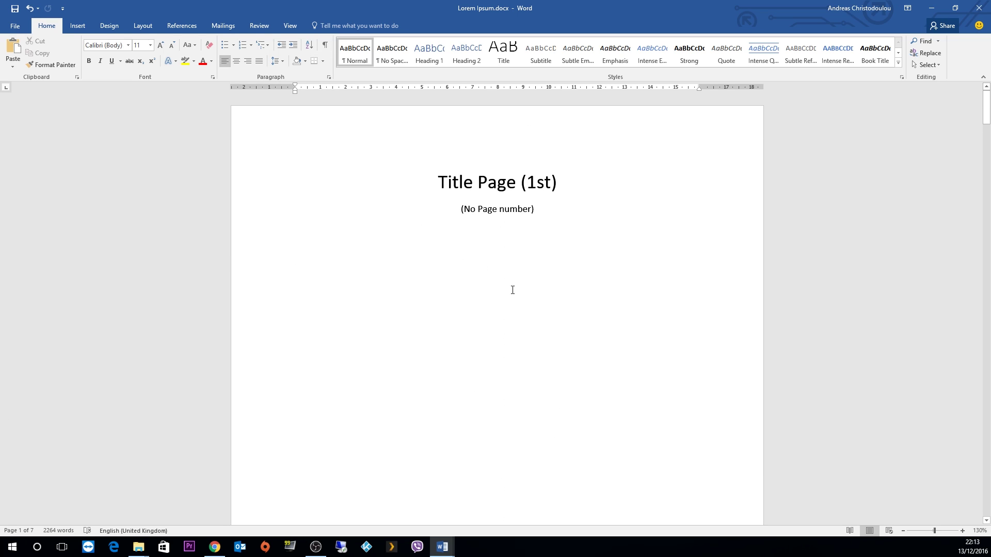
scroll(580, 339, "down", 15)
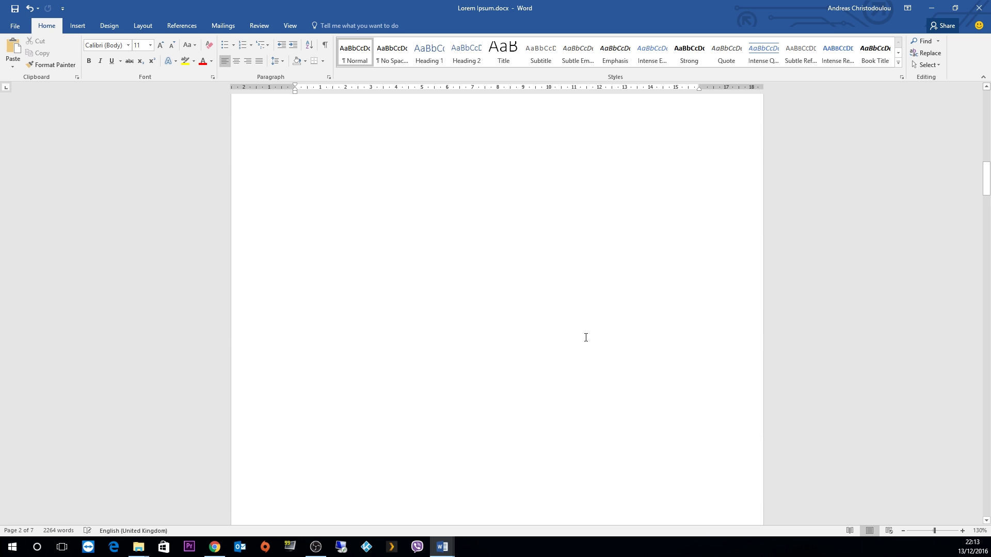
scroll(586, 337, "down", 12)
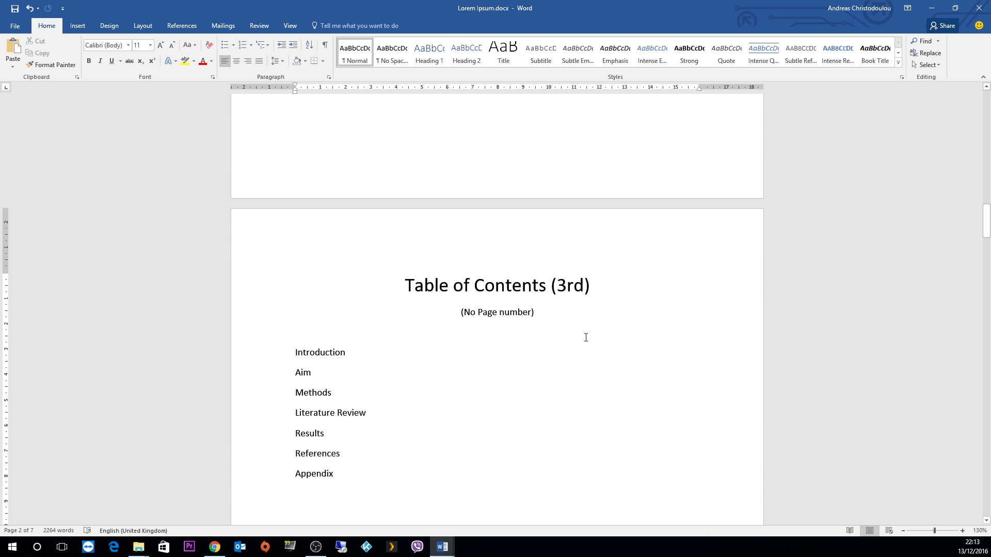
scroll(586, 333, "down", 14)
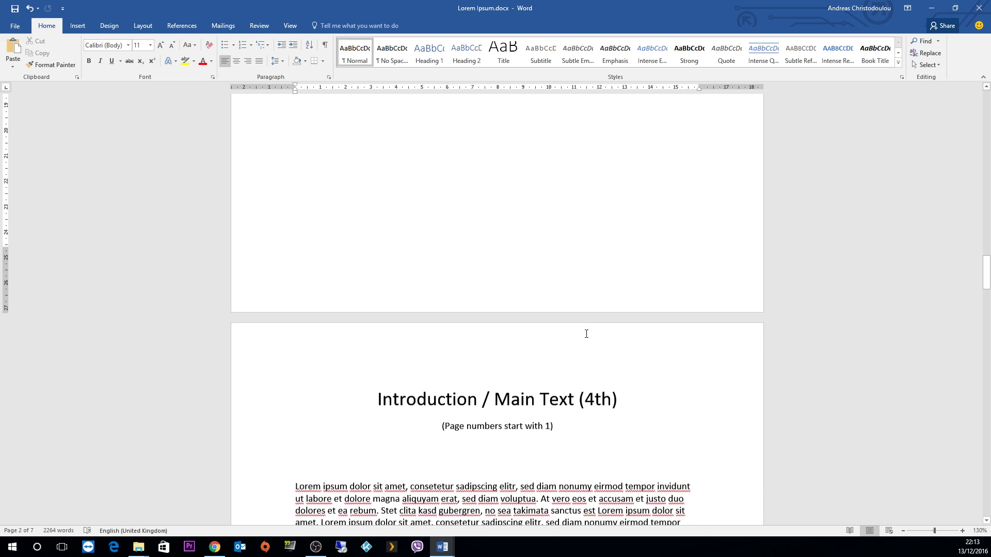
scroll(586, 335, "up", 1)
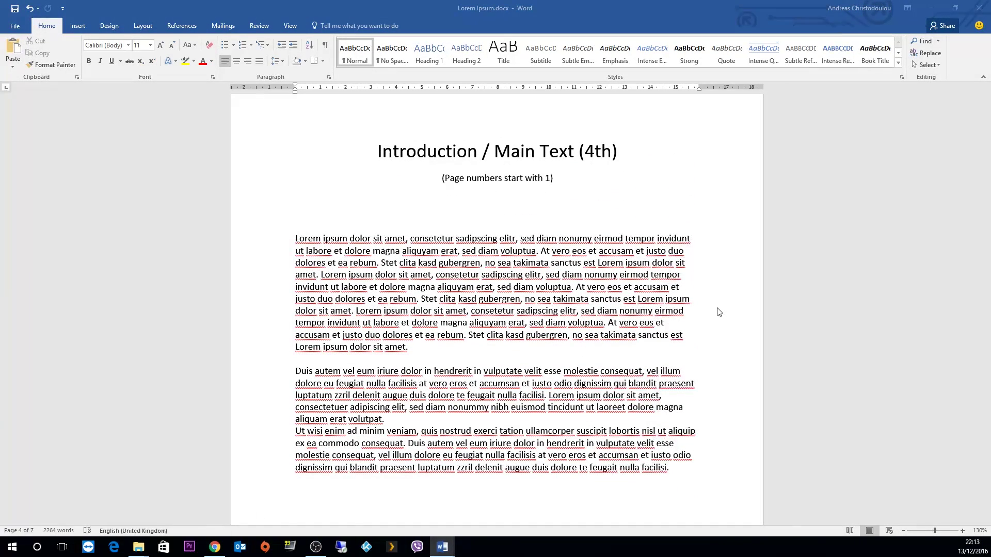